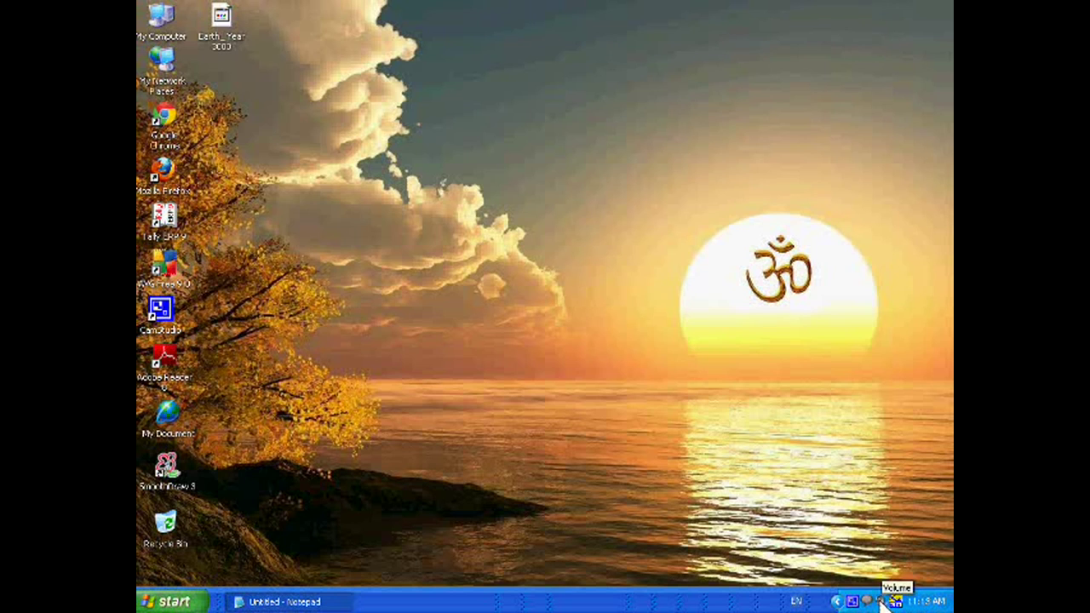
Open the Volume Control mixer from the system volume control, set the master volume to maximum and close the mixer.
left_click(881, 600)
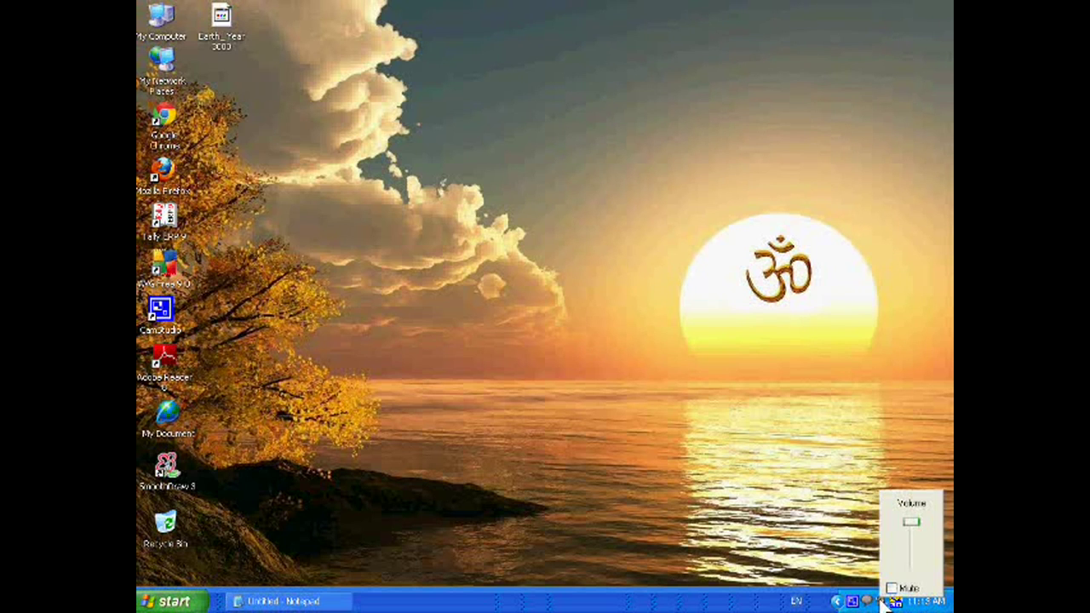
double_click(882, 601)
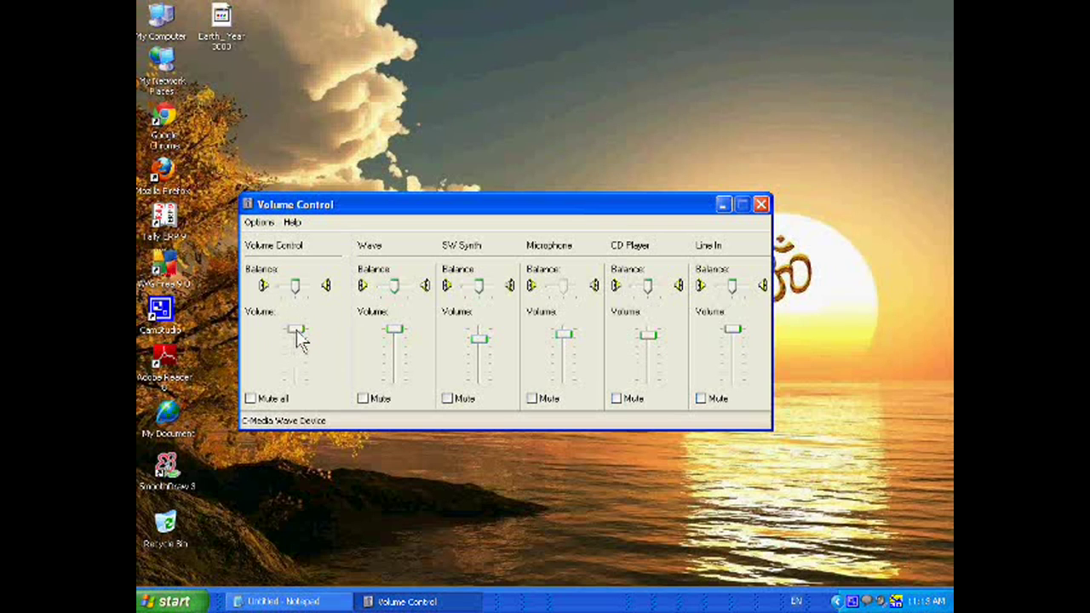
mouse_move(296, 349)
left_mouse_down()
mouse_move(296, 377)
mouse_move(302, 336)
left_mouse_up()
left_click(760, 206)
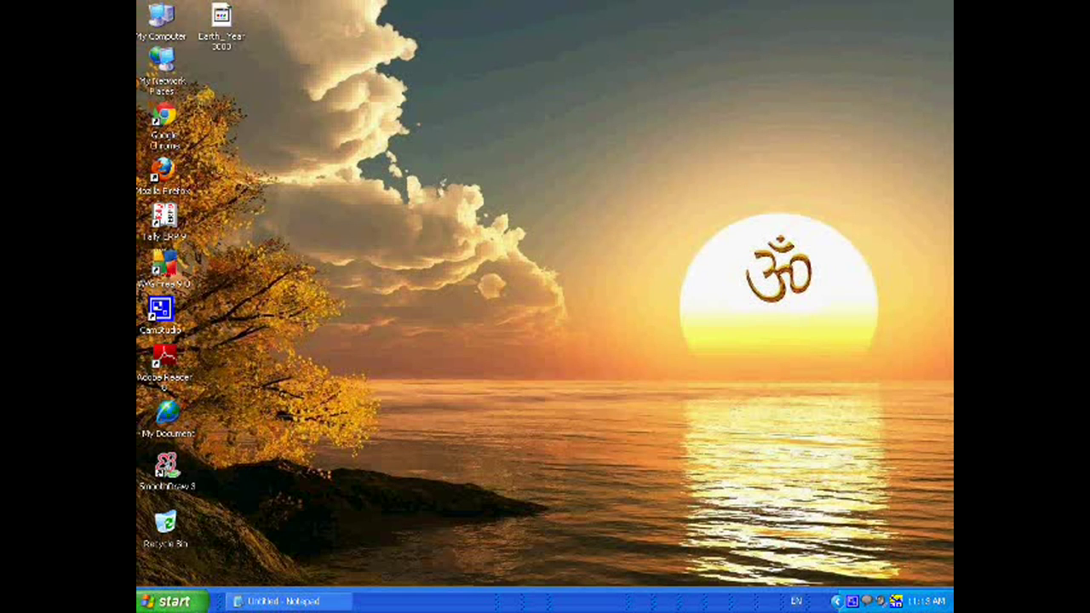
Open Sounds and Audio Devices from the Control Panel and set the device volume to High.
left_click(170, 601)
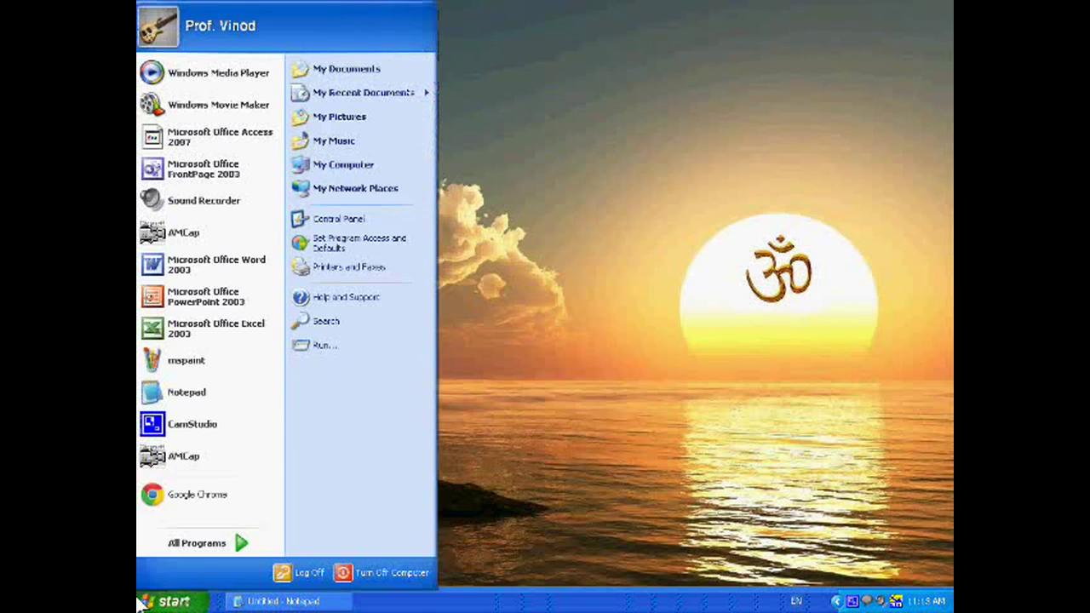
left_click(359, 220)
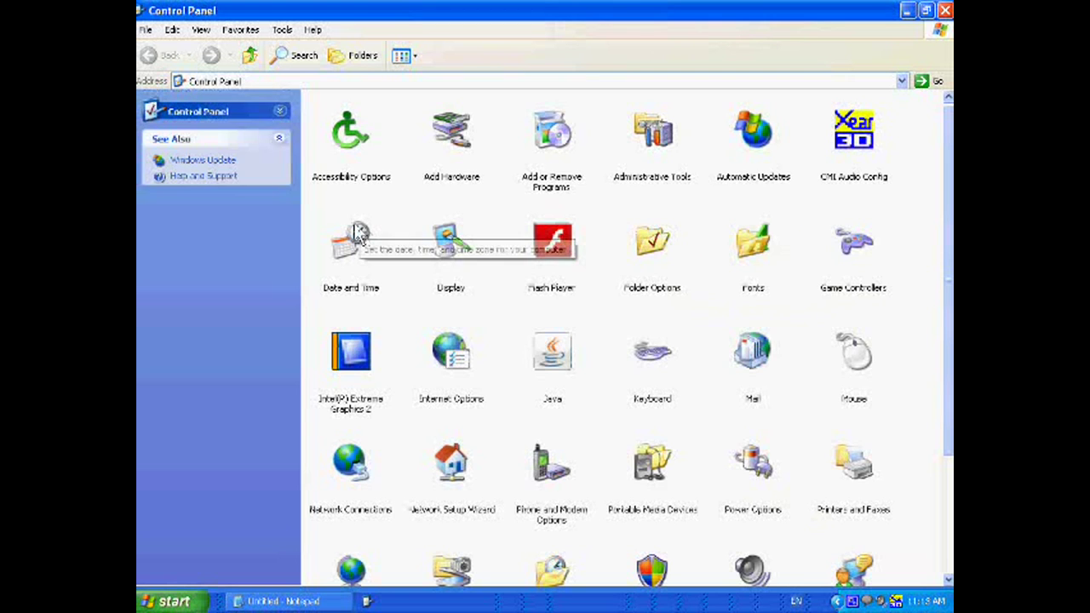
scroll(898, 525, "down", 3)
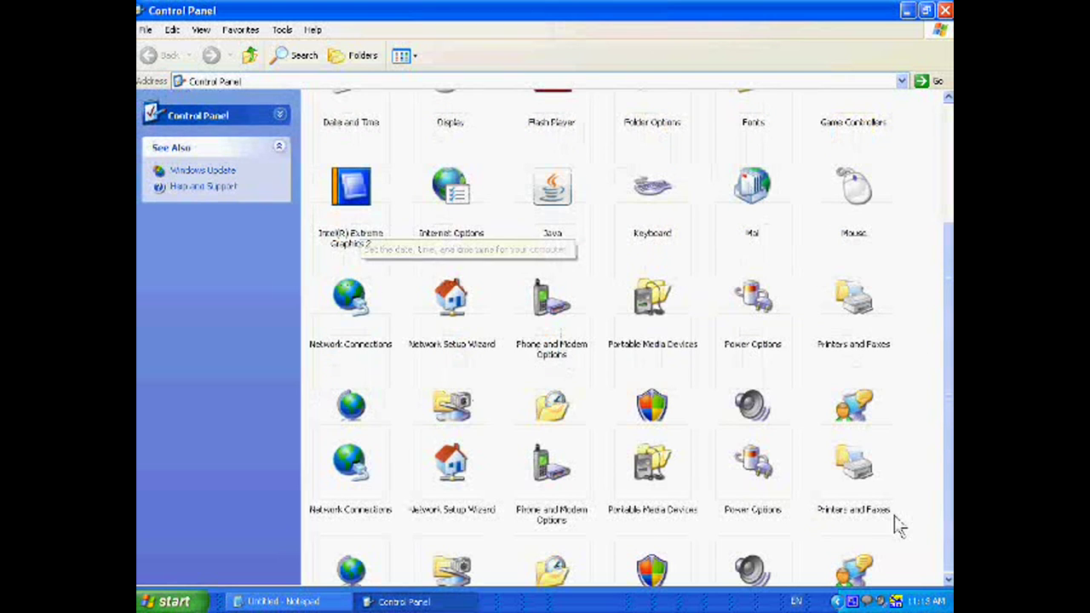
double_click(752, 413)
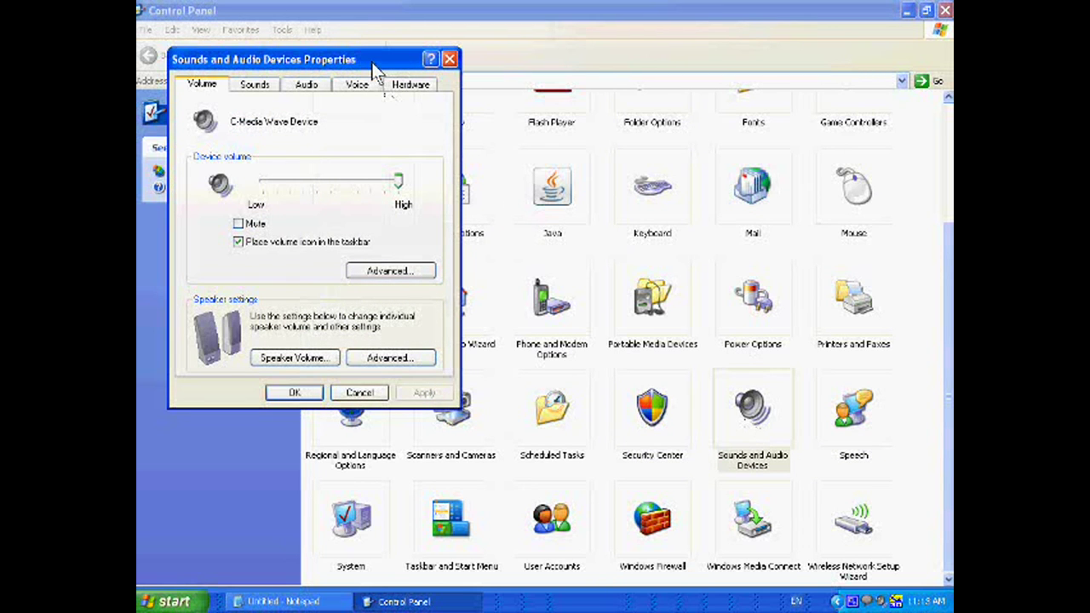
left_click_drag(375, 66, 390, 65)
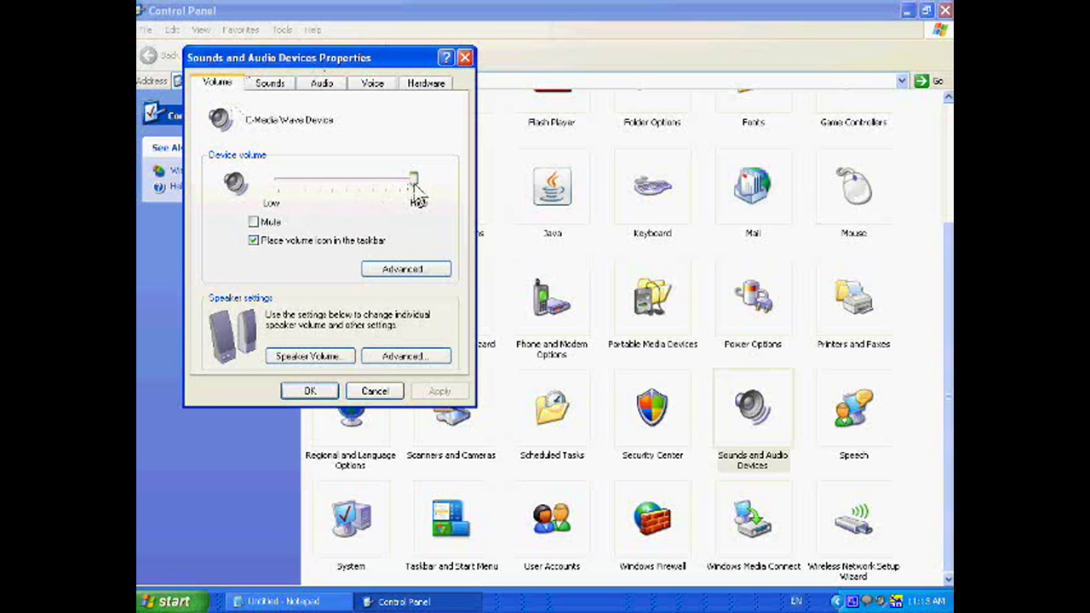
left_click_drag(414, 183, 431, 196)
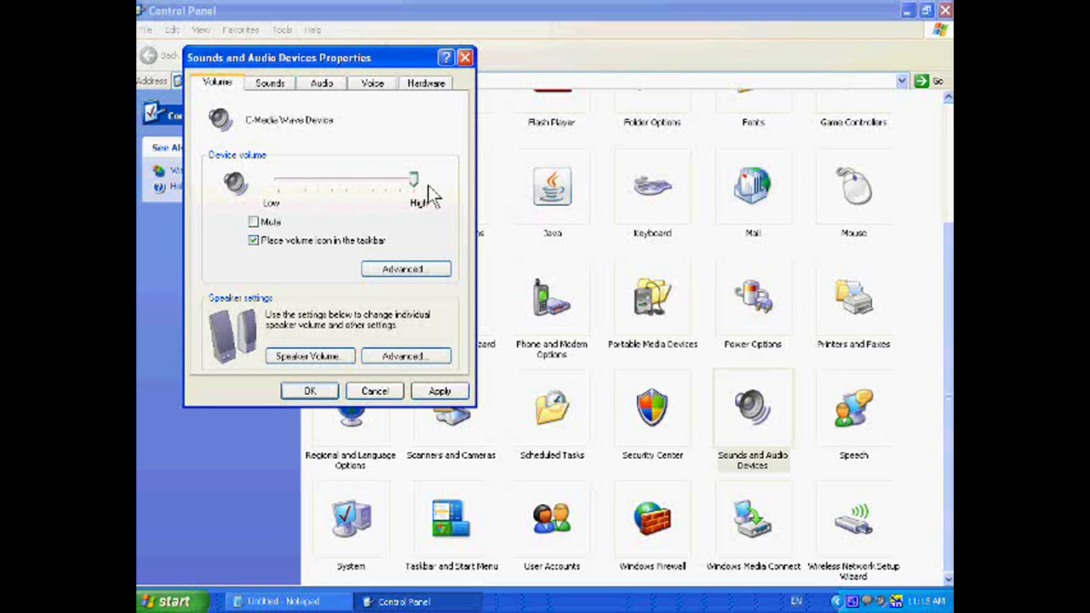
Examine the advanced device volume mixer and its playback properties, including which volume controls are shown, and close both.
left_click(415, 270)
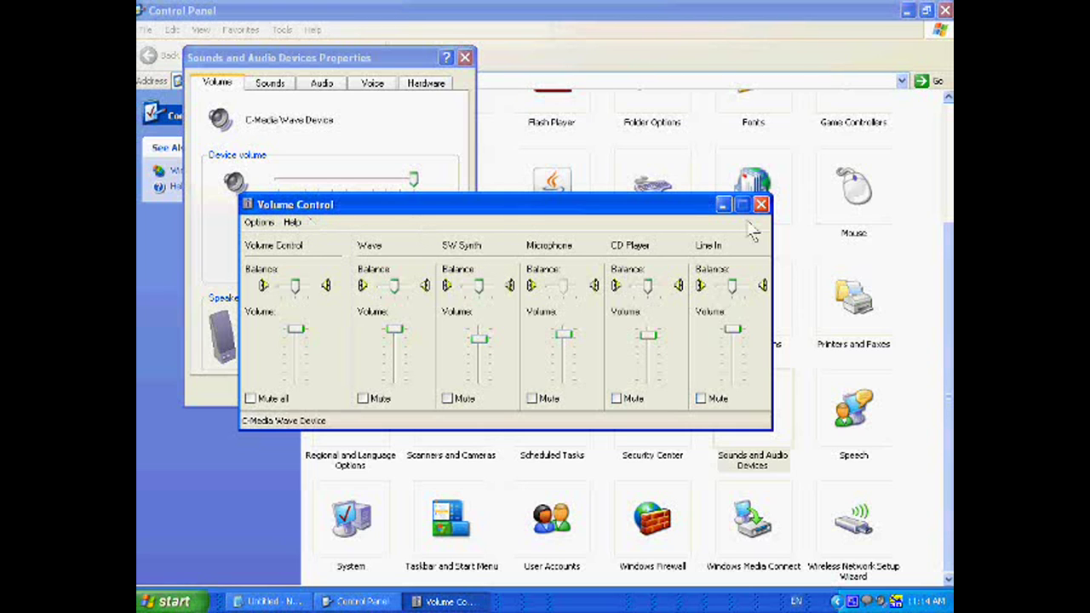
left_click(268, 223)
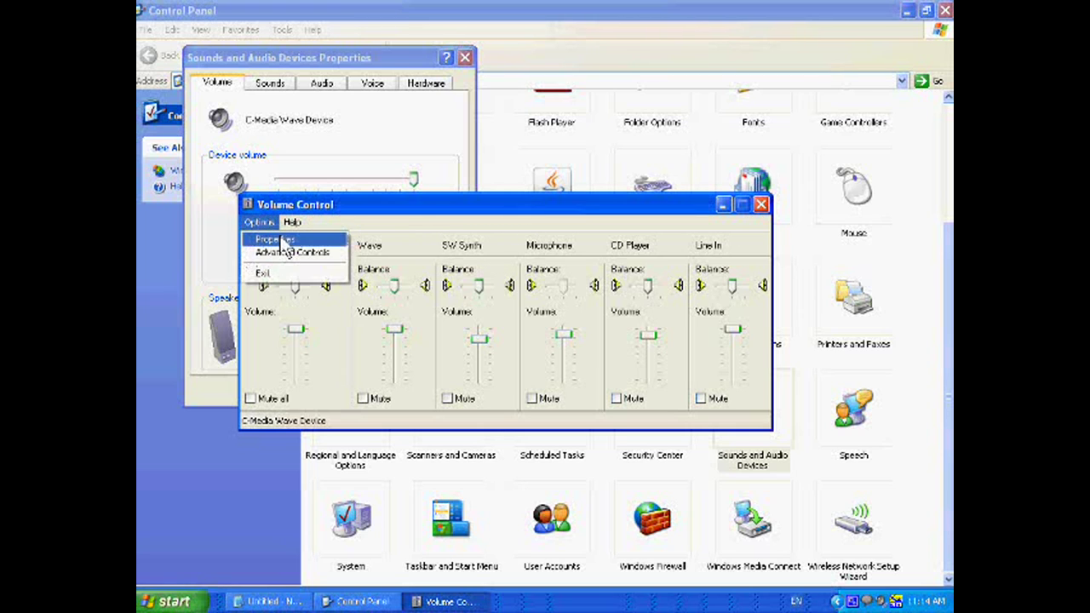
left_click(280, 239)
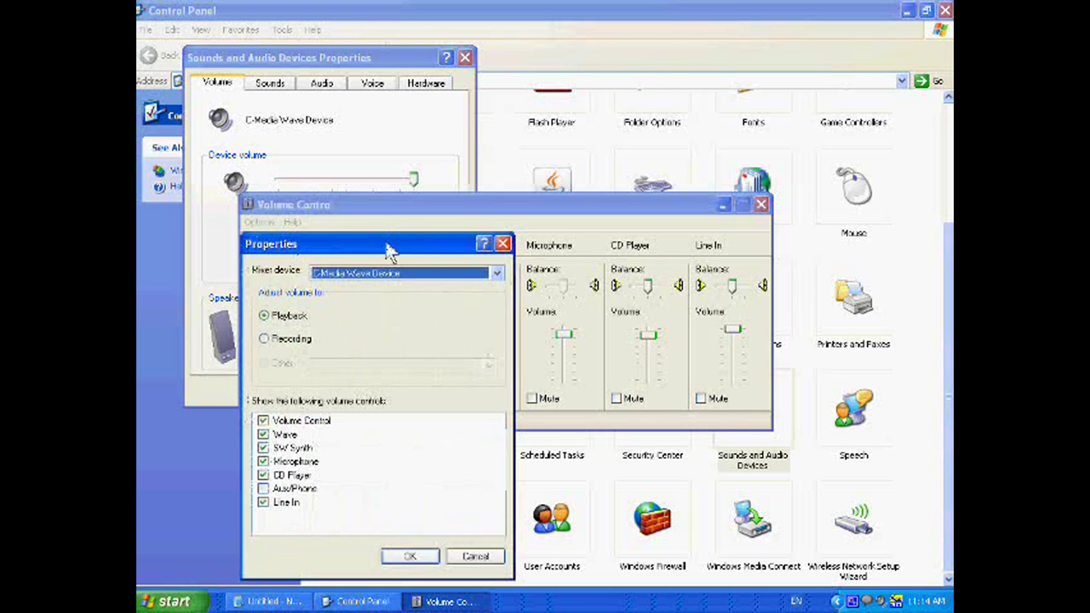
left_click_drag(388, 249, 408, 189)
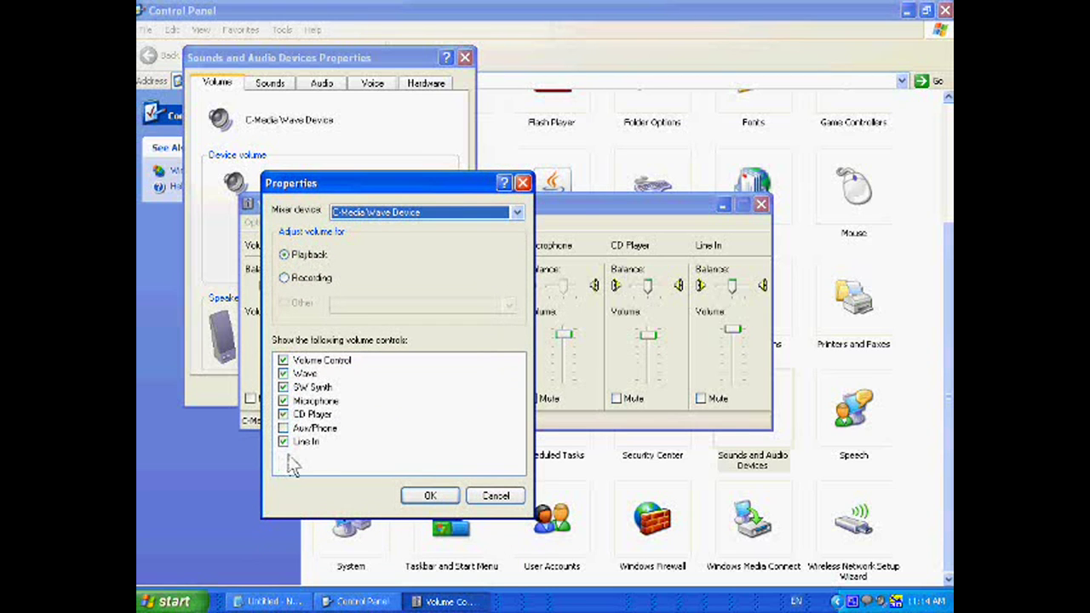
left_click(523, 184)
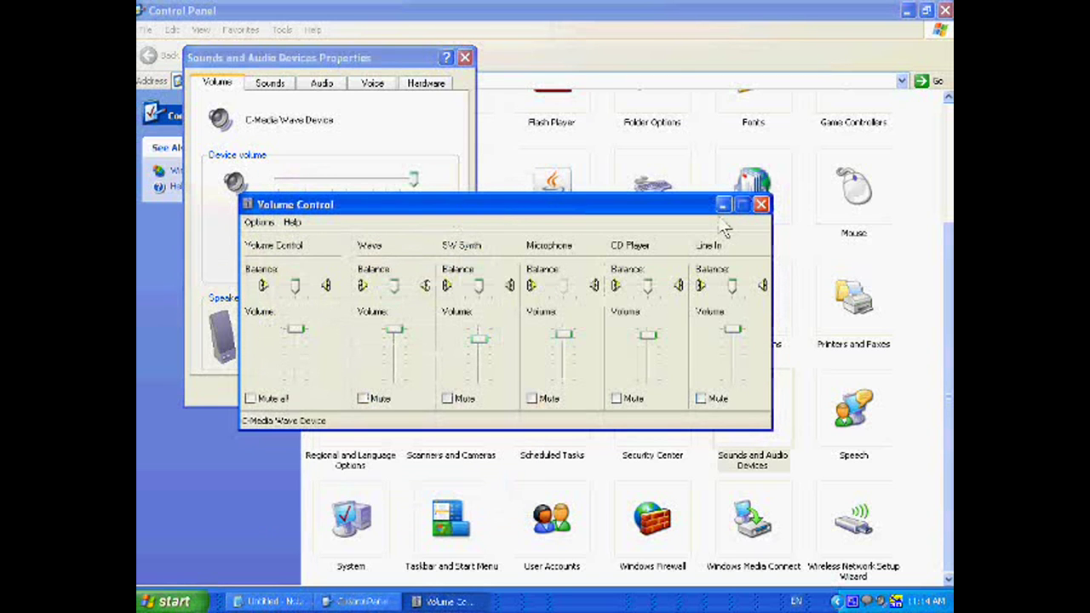
left_click(759, 205)
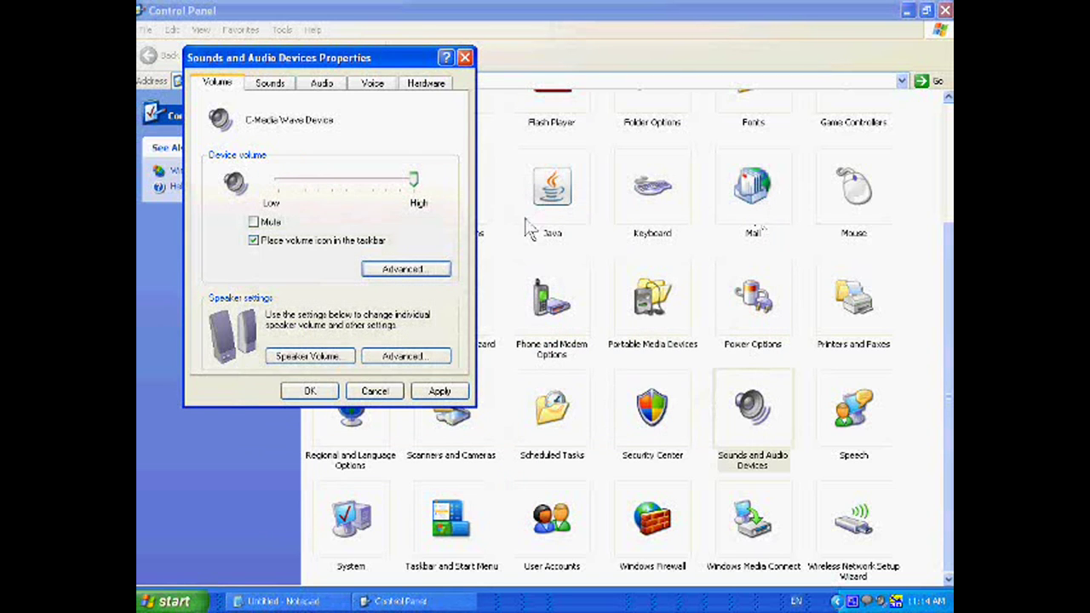
Check the Speaker Volume levels and the sound playback device's volume mixer, and close the Sounds and Audio Devices properties.
left_click(306, 357)
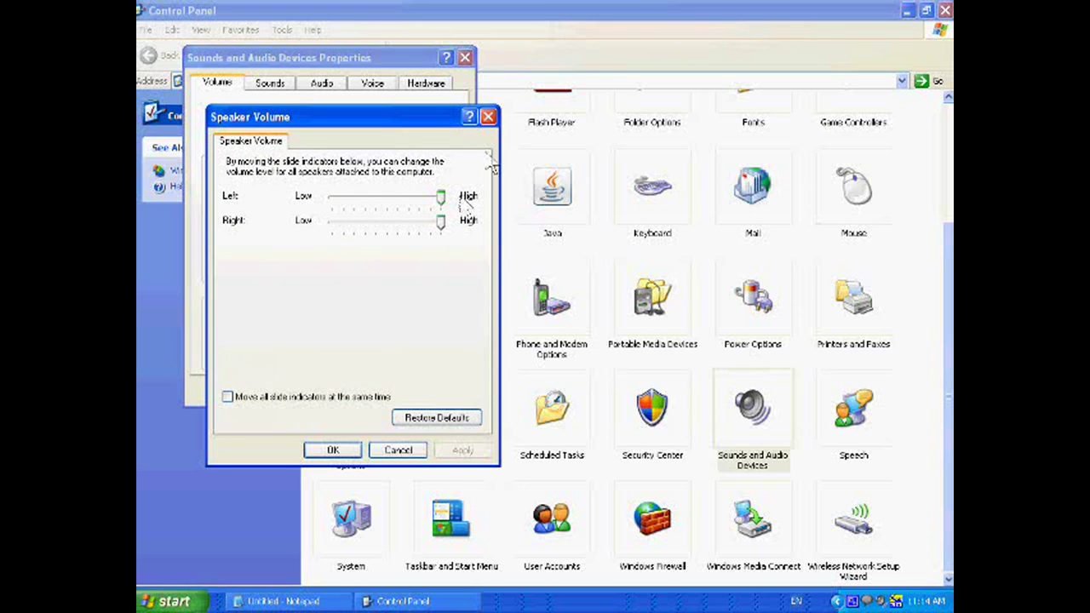
left_click(488, 117)
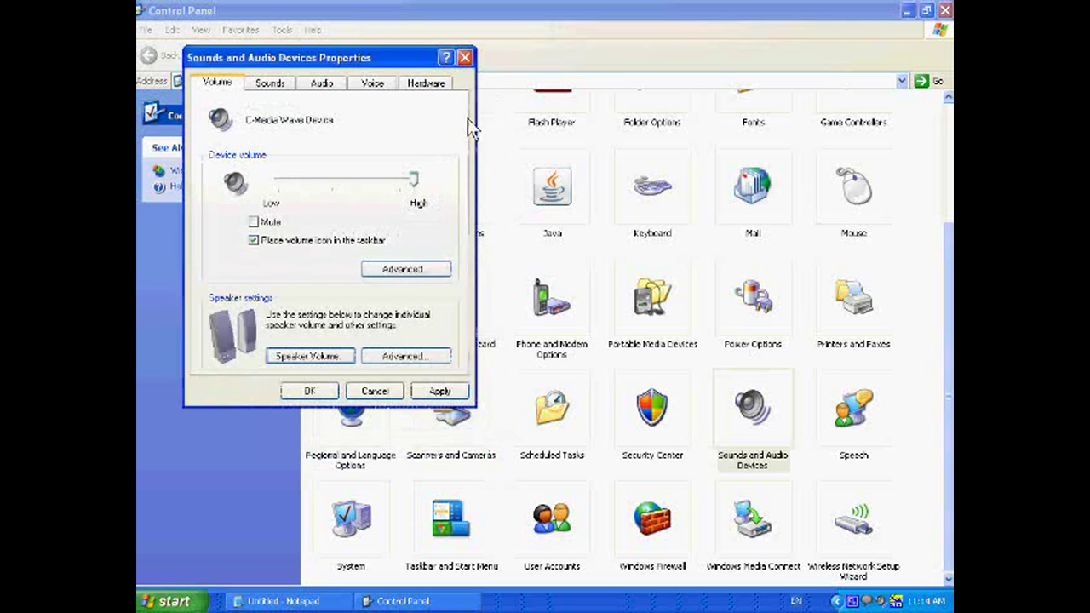
left_click(328, 83)
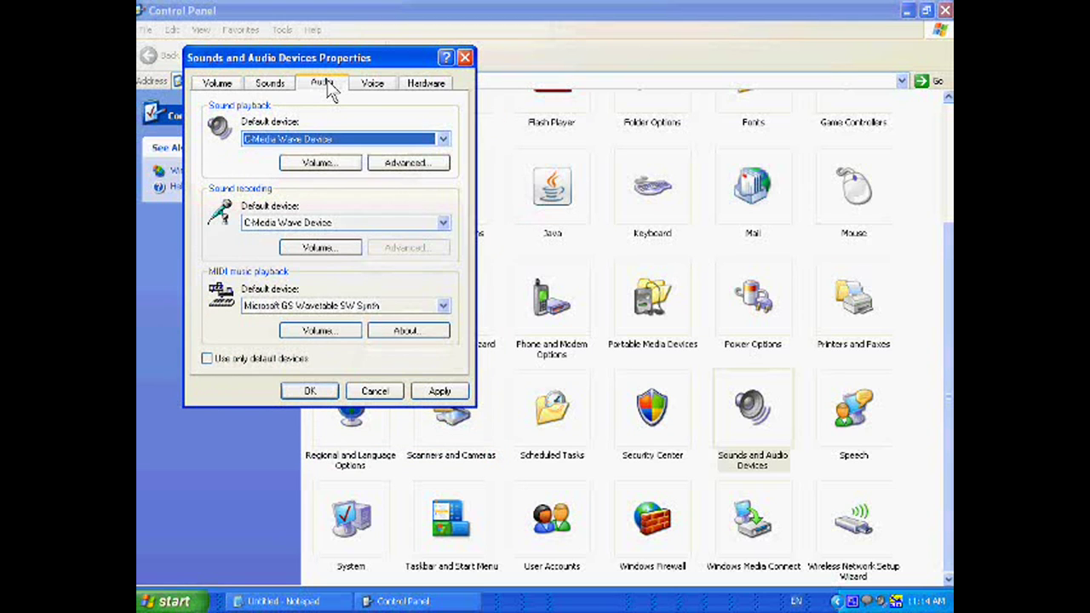
left_click(334, 170)
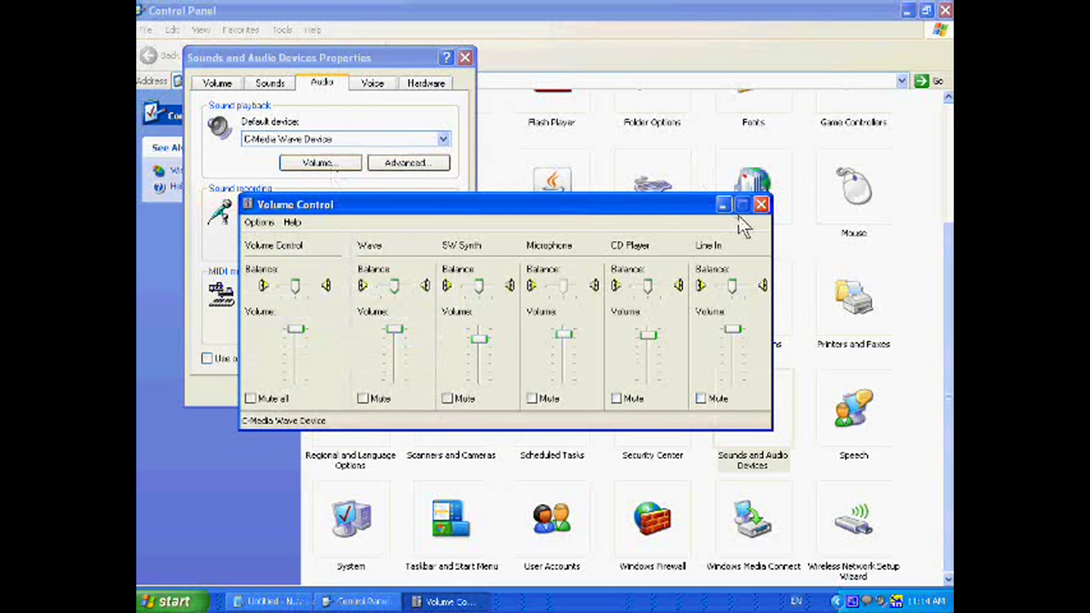
left_click(760, 206)
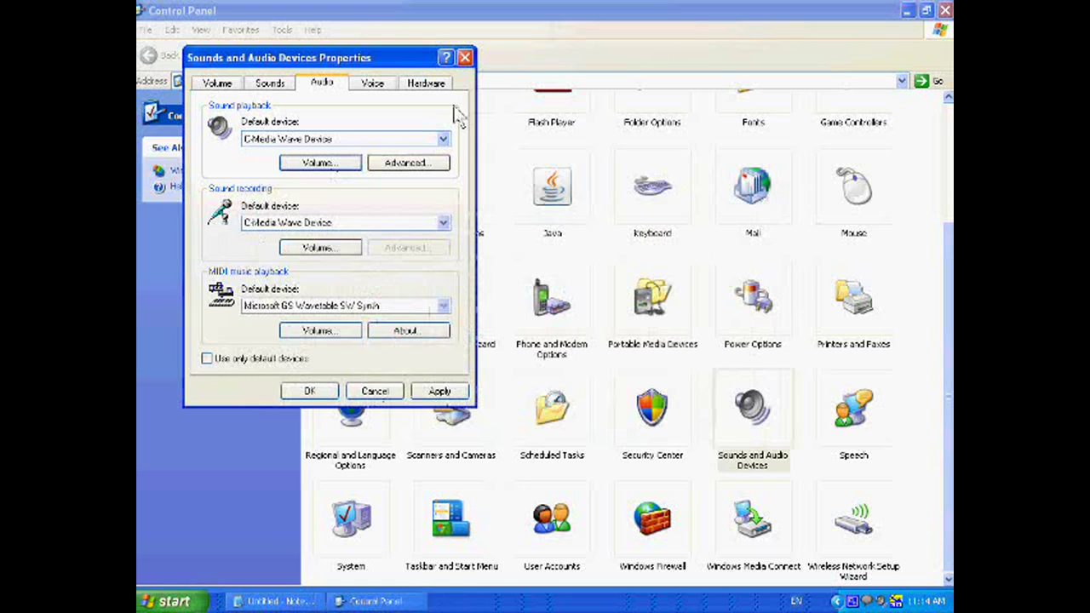
left_click(464, 57)
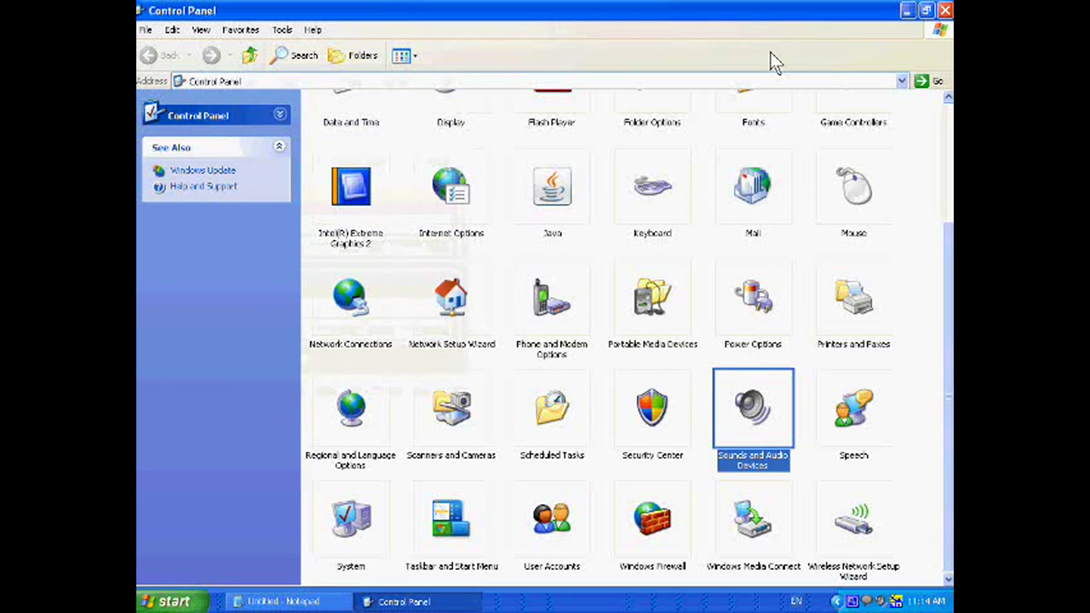
Open C-Media 3D Audio Configuration, play the test sound and spread the six virtual speakers out to the room's walls and corners.
left_click(896, 601)
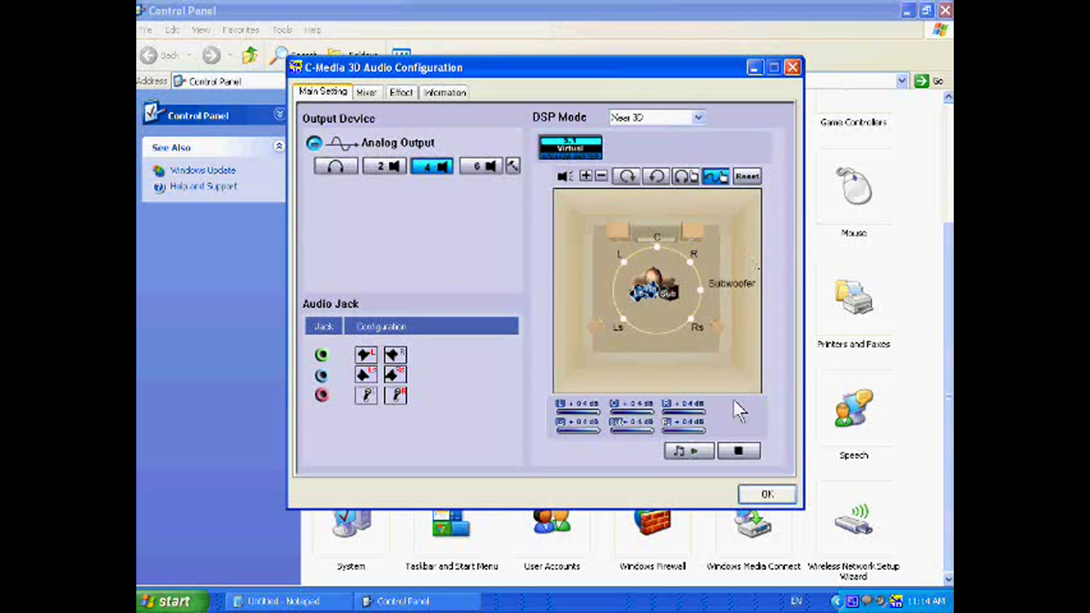
left_click(686, 453)
left_click_drag(647, 298, 562, 283)
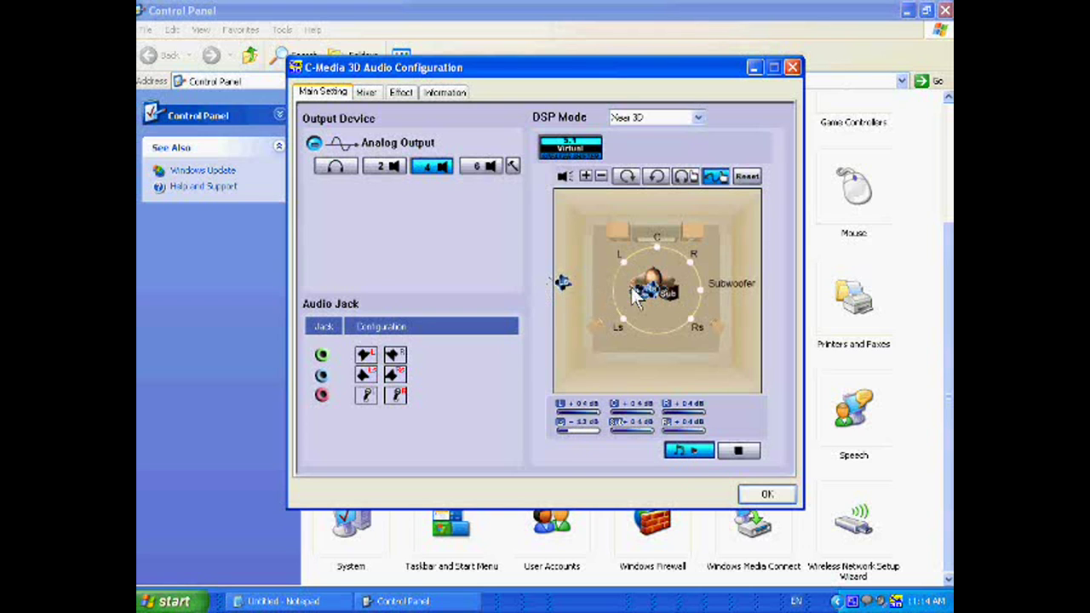
left_click_drag(630, 248, 634, 197)
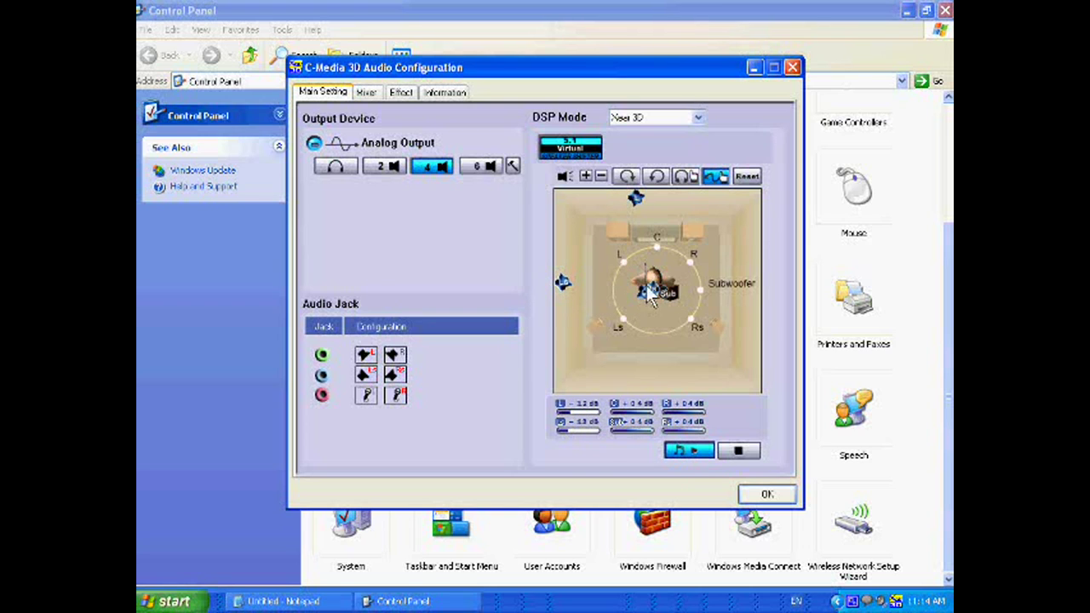
left_click_drag(654, 285, 749, 199)
left_click_drag(648, 293, 531, 396)
left_click_drag(653, 292, 741, 292)
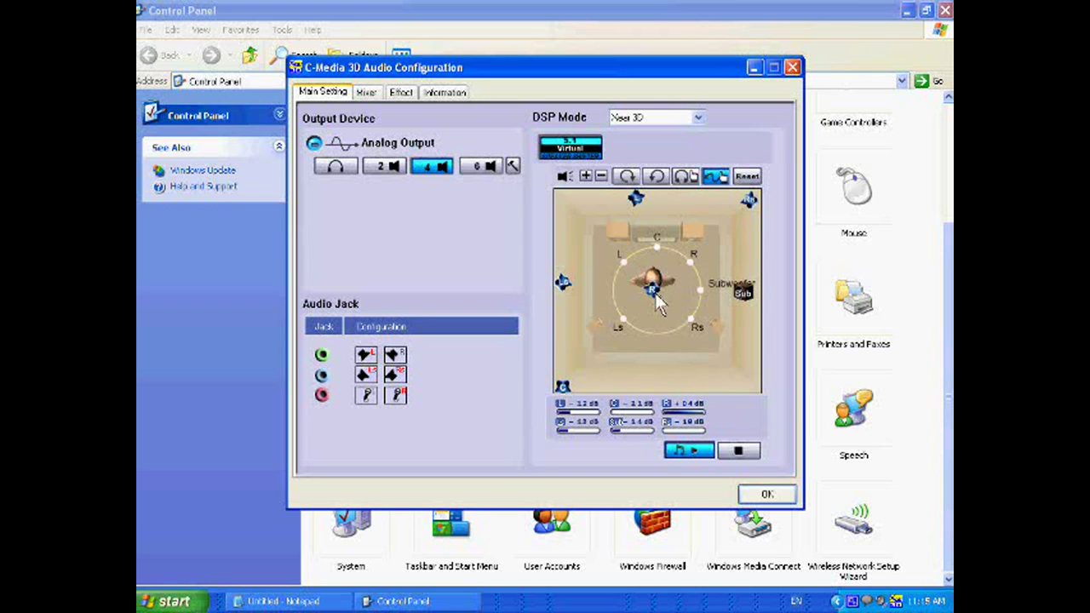
left_click_drag(654, 292, 786, 397)
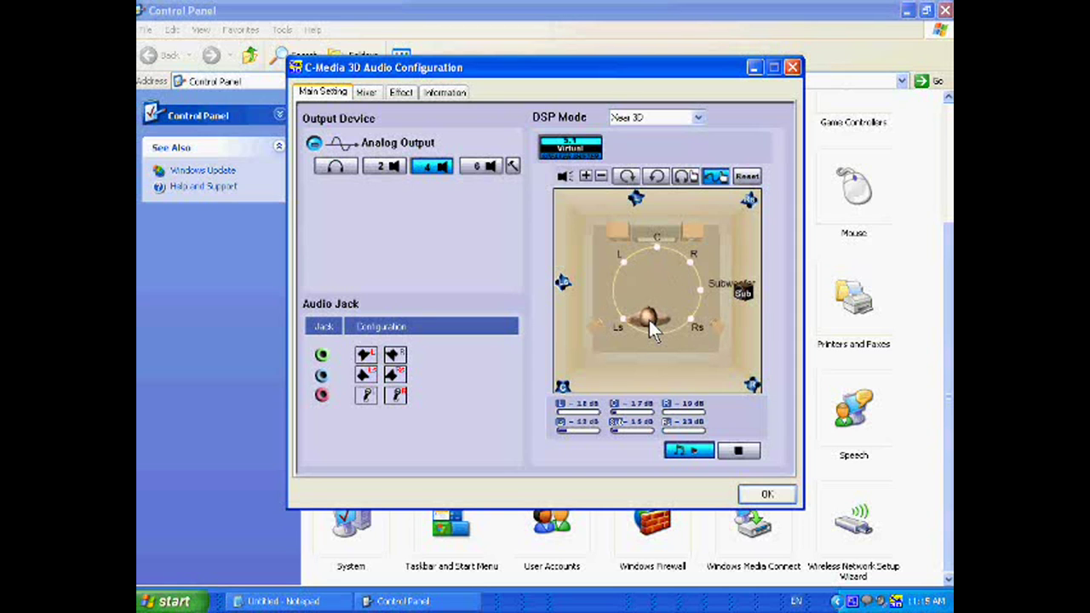
Move the listener back to the room's centre and gather all virtual speakers except the centre speaker (C) around it.
mouse_move(649, 320)
left_mouse_down()
mouse_move(584, 292)
mouse_move(652, 215)
mouse_move(734, 225)
mouse_move(703, 279)
mouse_move(659, 302)
left_mouse_up()
left_click_drag(562, 284, 631, 286)
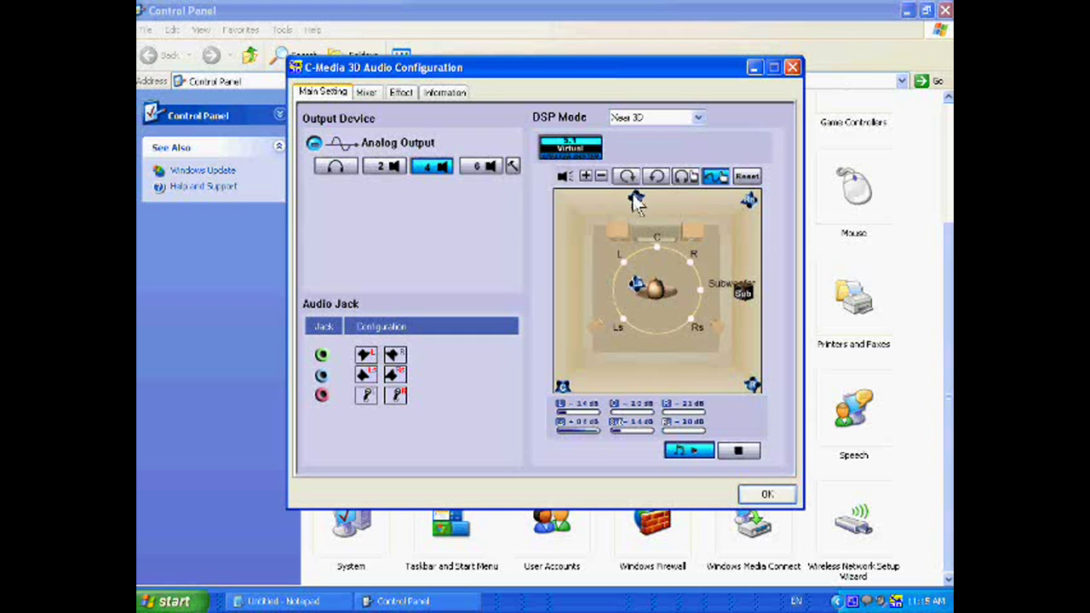
left_click_drag(638, 199, 641, 283)
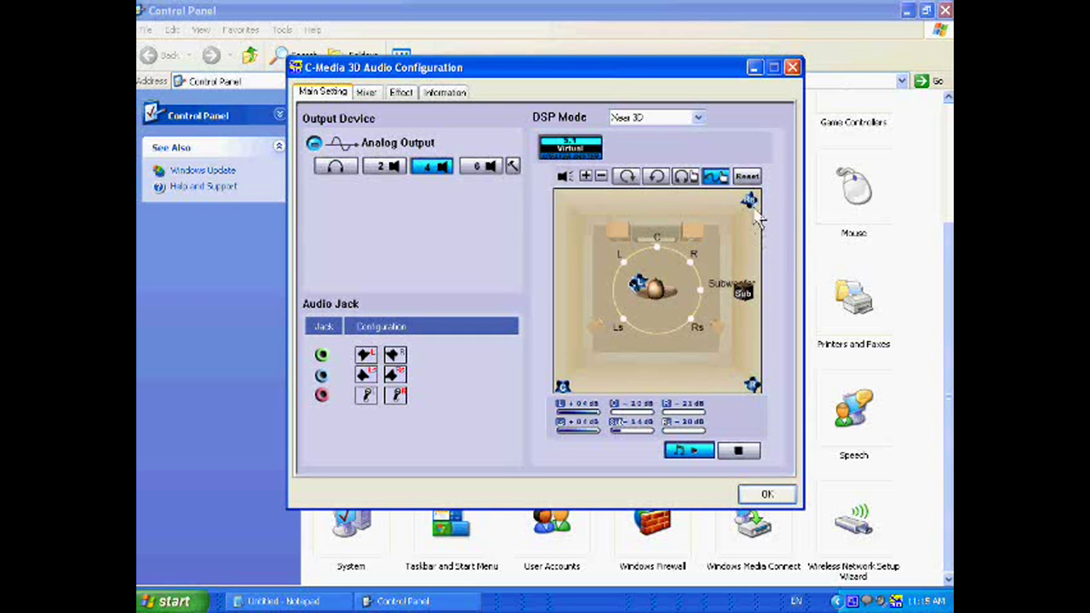
left_click_drag(749, 203, 671, 302)
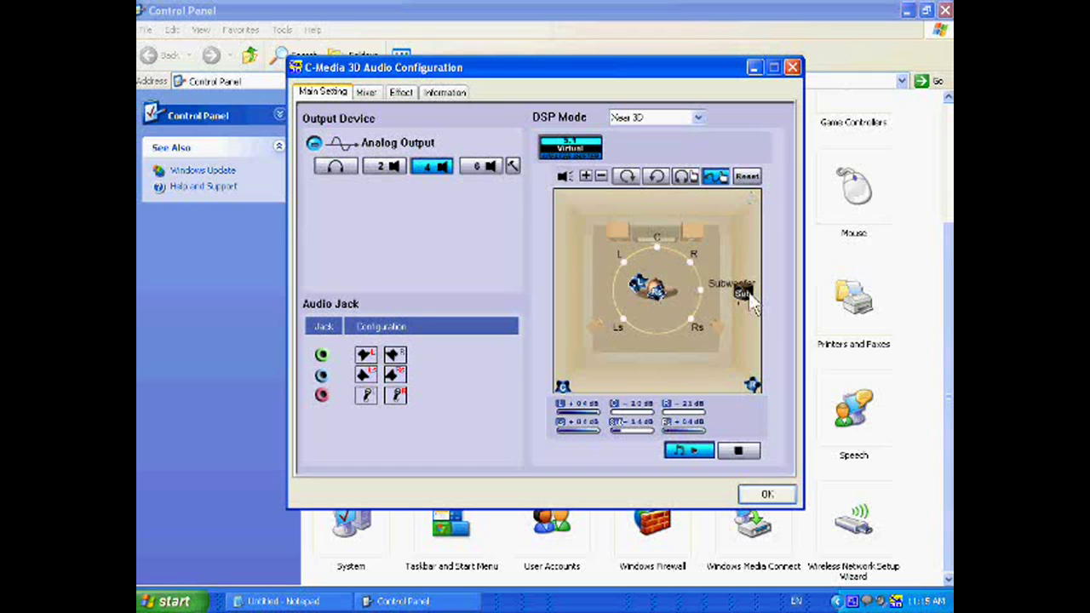
left_click_drag(742, 294, 666, 305)
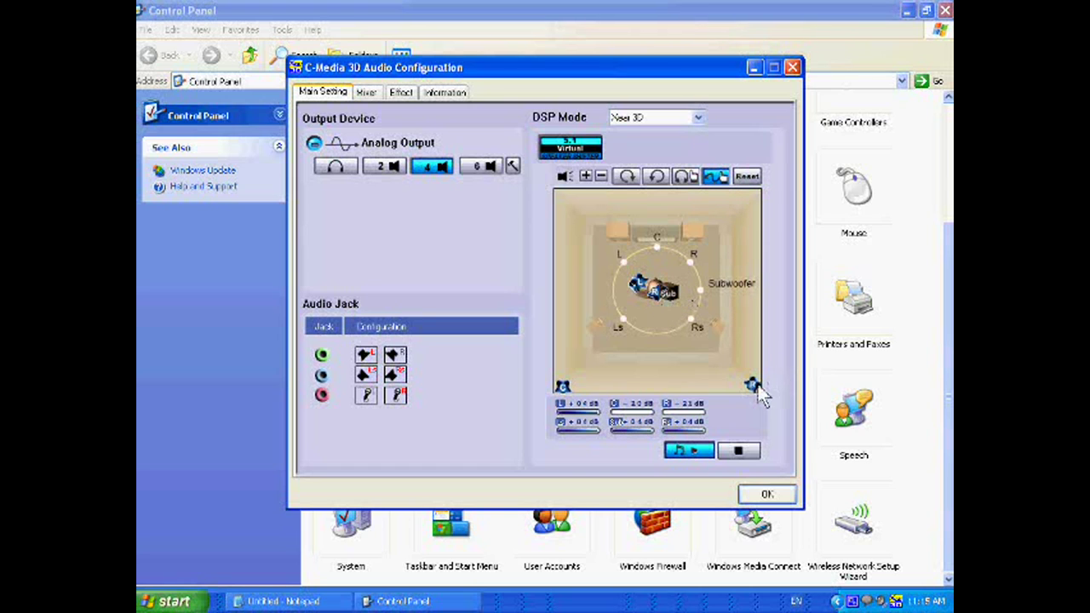
left_click_drag(752, 387, 655, 291)
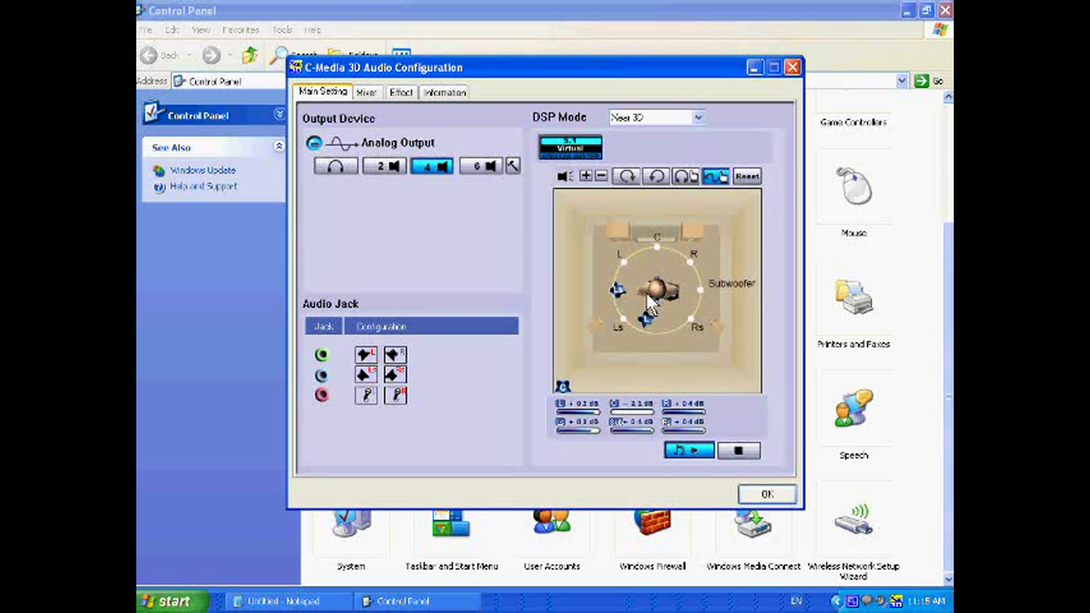
left_click_drag(645, 322, 669, 297)
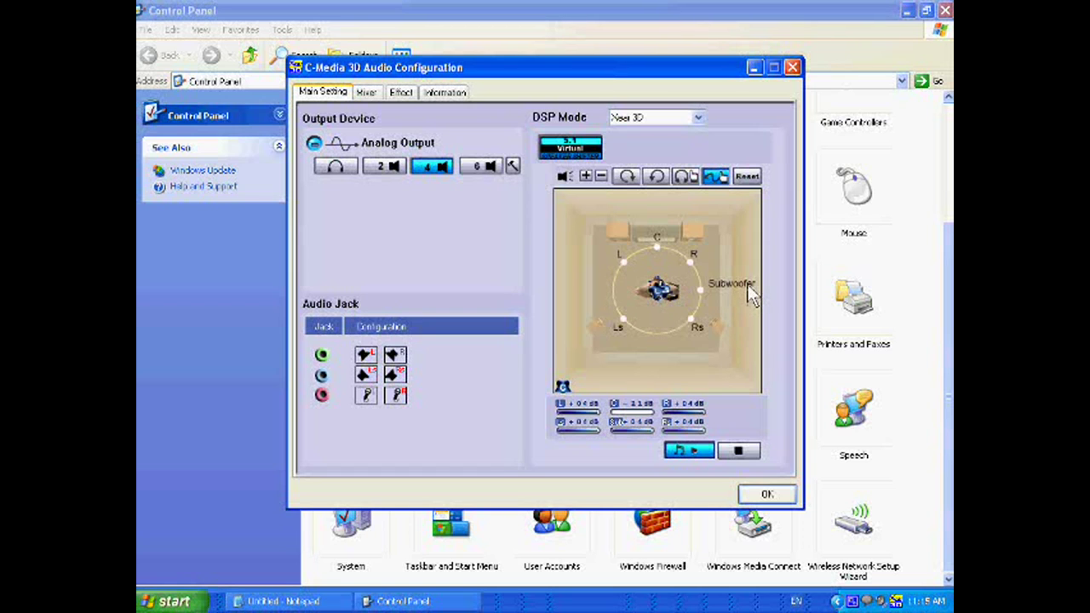
Review the mixer levels, the equalizer and the list of environment effects, and close the audio configuration.
left_click(375, 93)
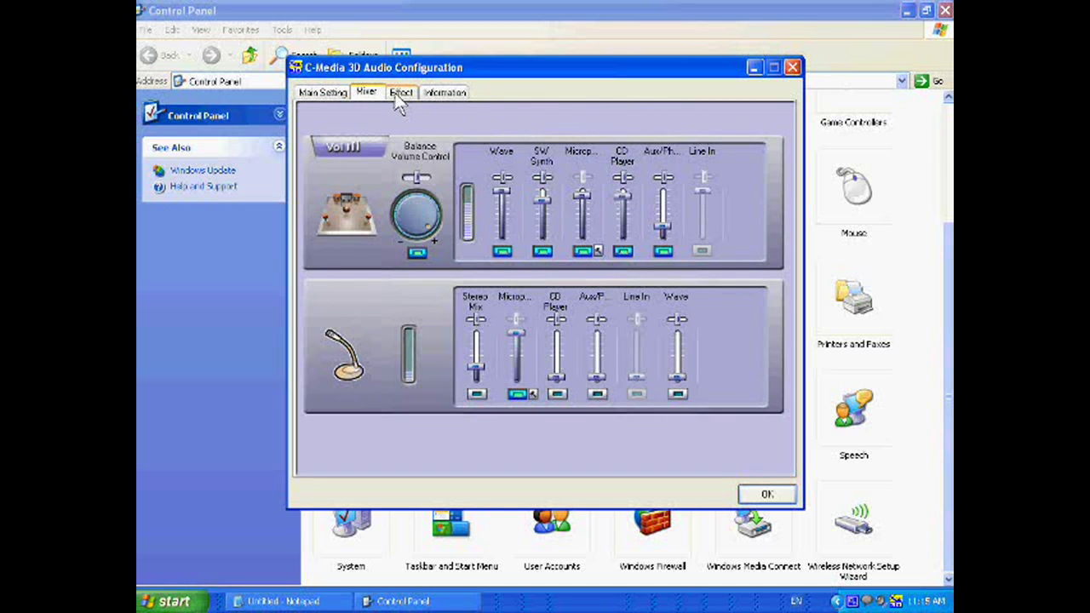
left_click(399, 93)
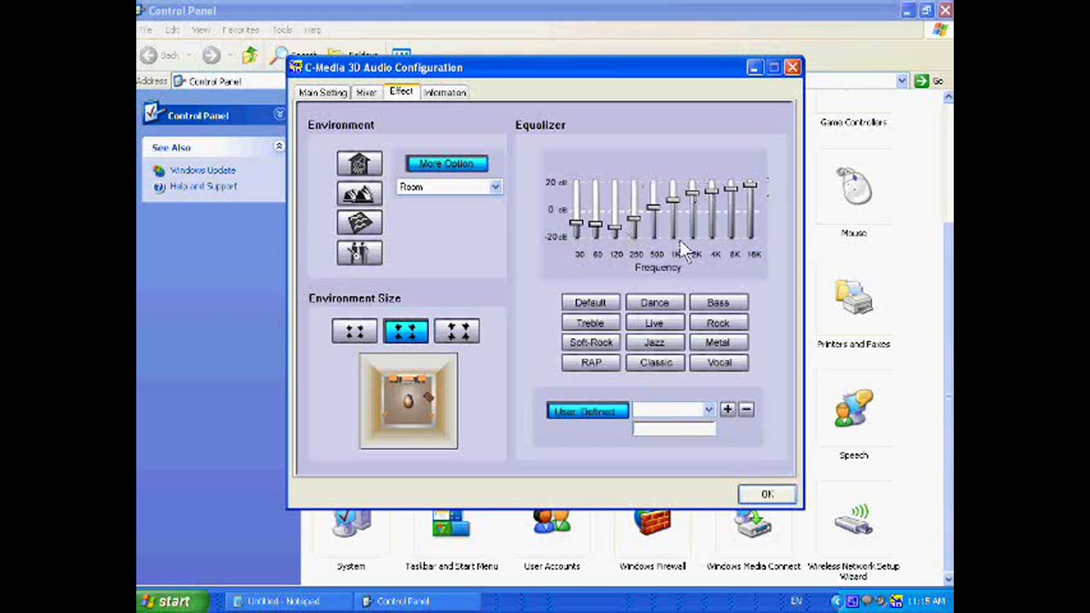
left_click(468, 187)
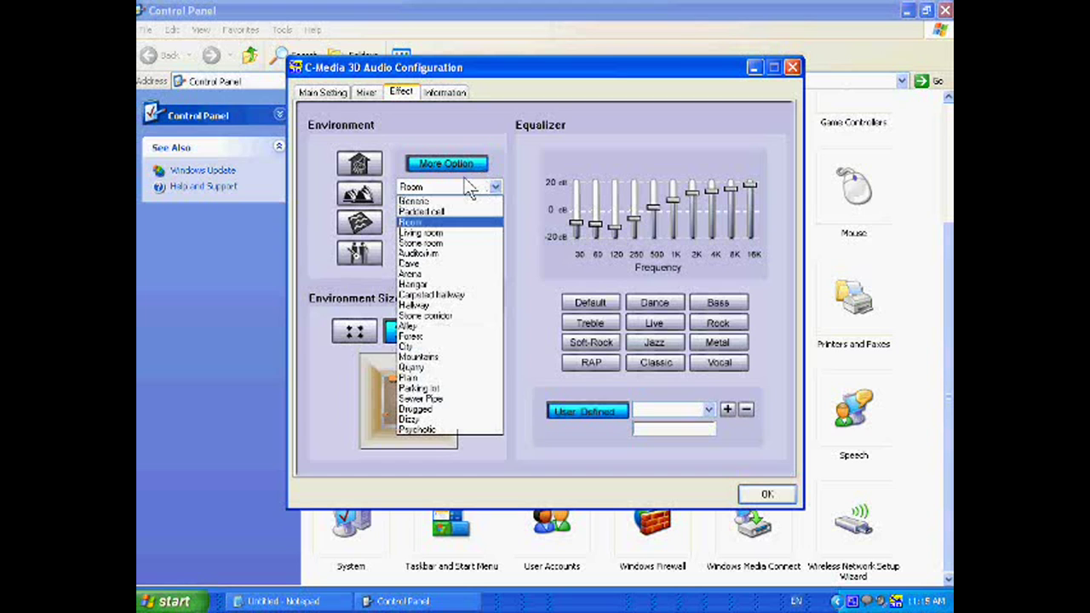
left_click(549, 170)
left_click(775, 502)
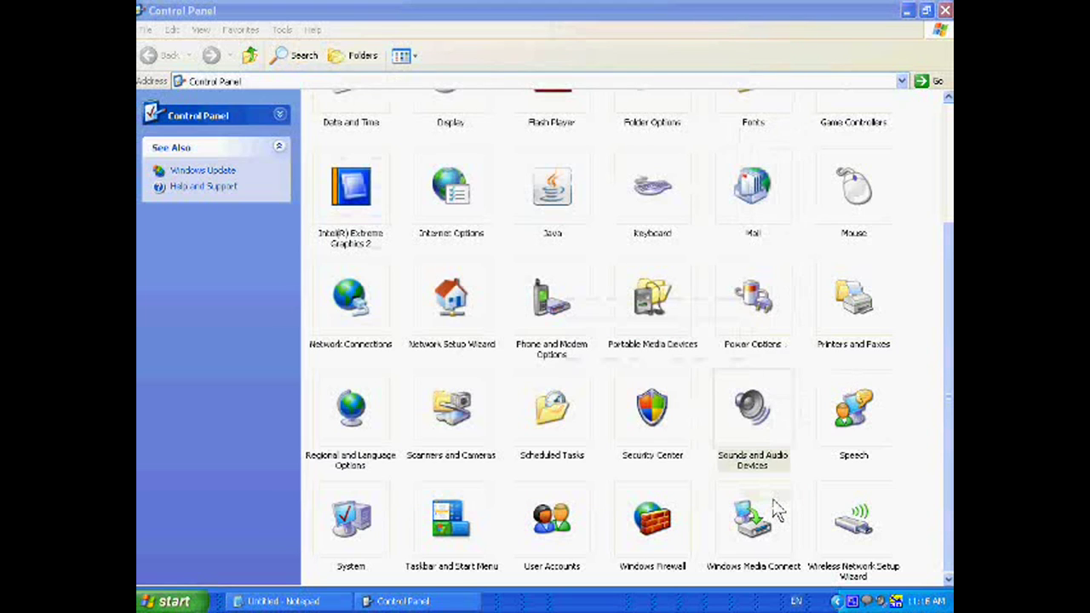